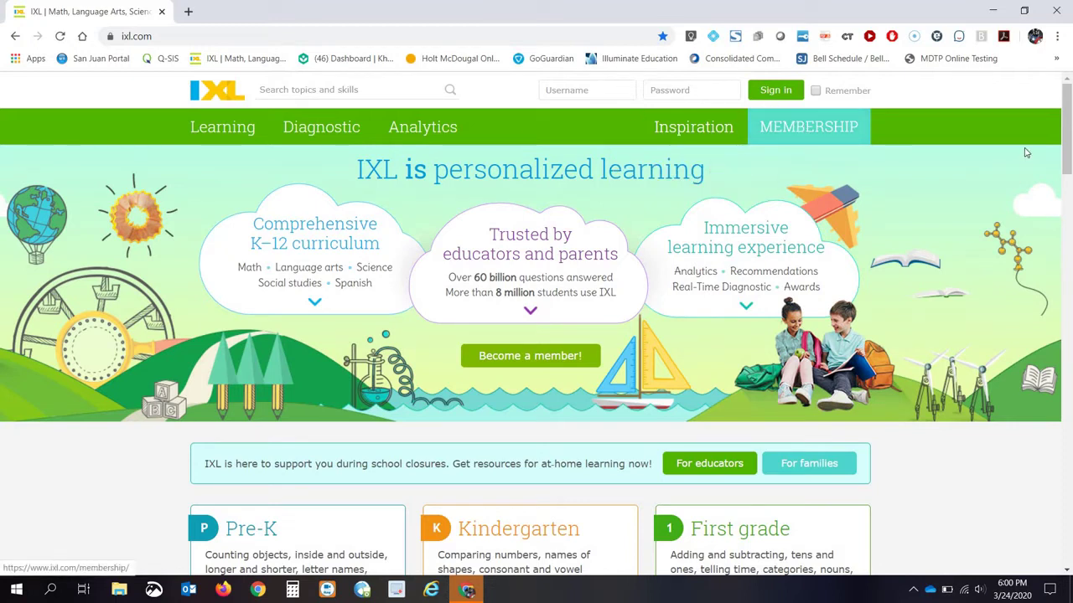
Enter the student's username in the IXL sign-in form.
left_click_drag(1066, 172, 1068, 266)
scroll(1067, 266, "up", 7)
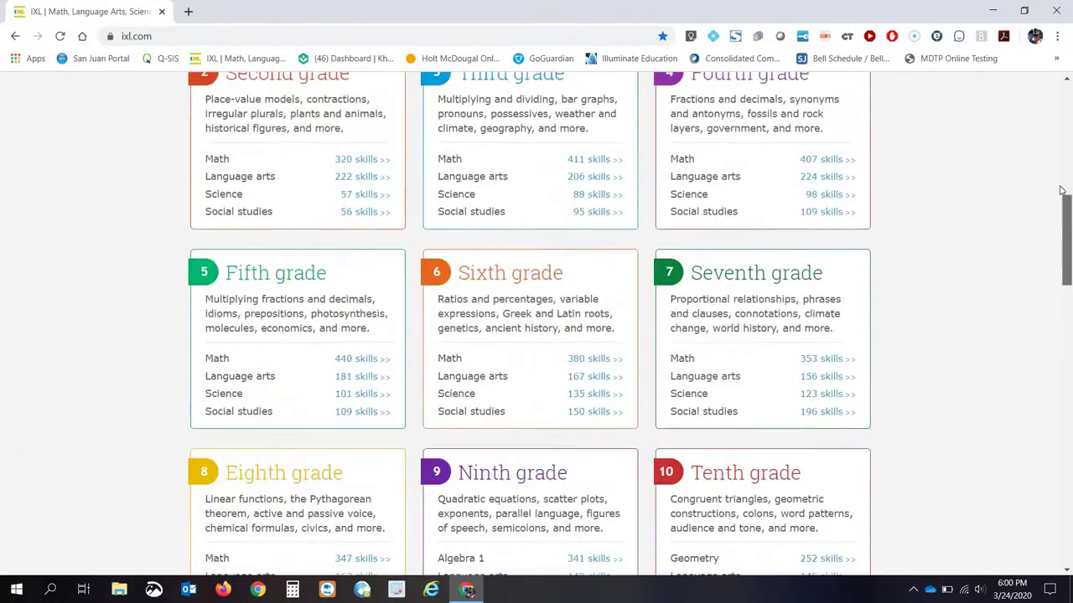
scroll(1071, 265, "down", 1)
scroll(1071, 265, "down", 6)
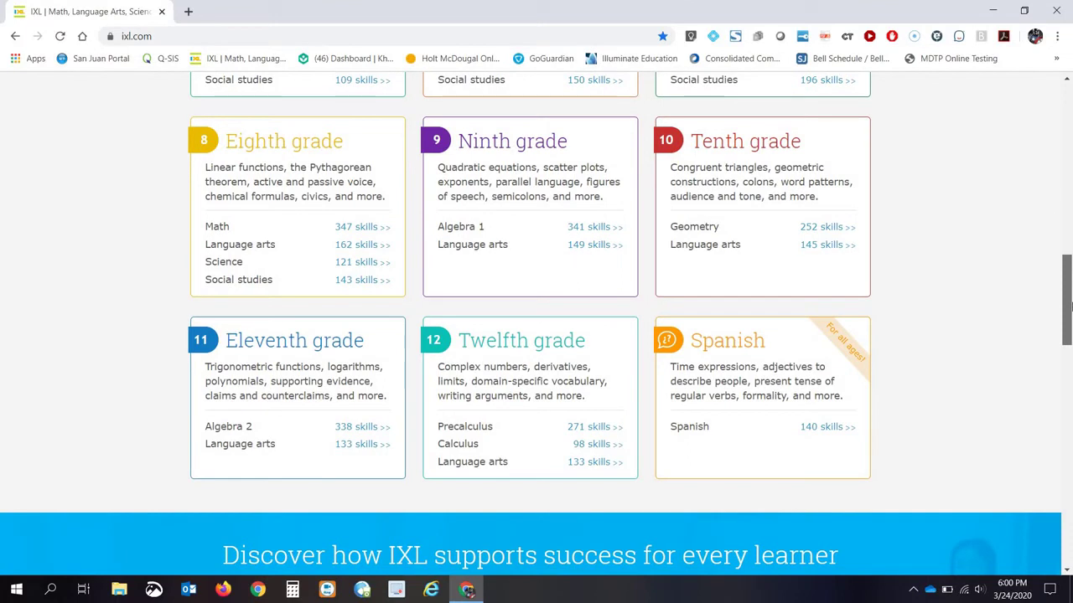
scroll(1051, 158, "up", 10)
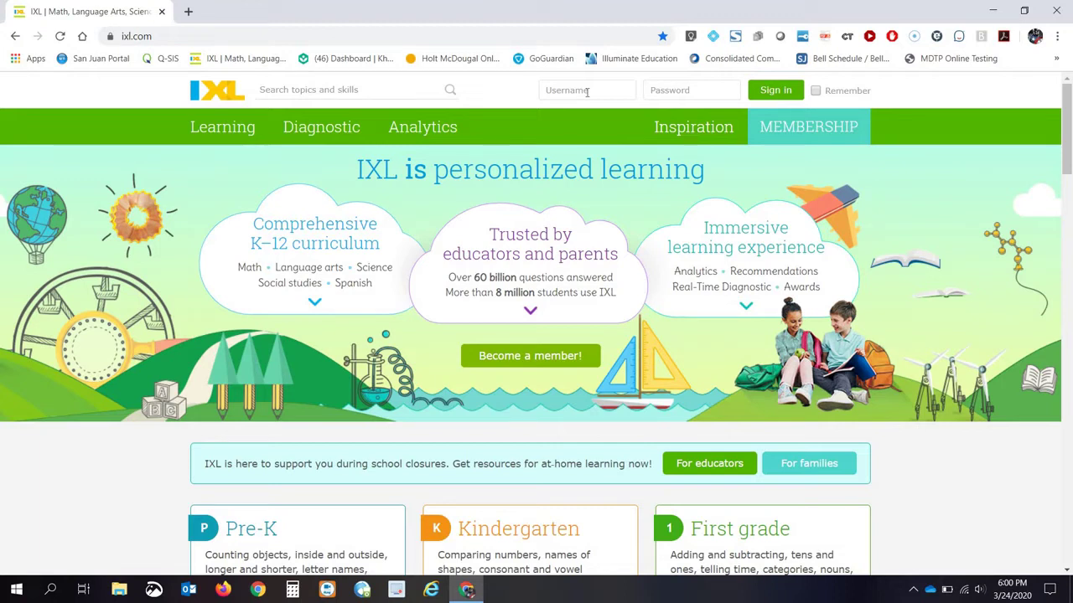
left_click(586, 92)
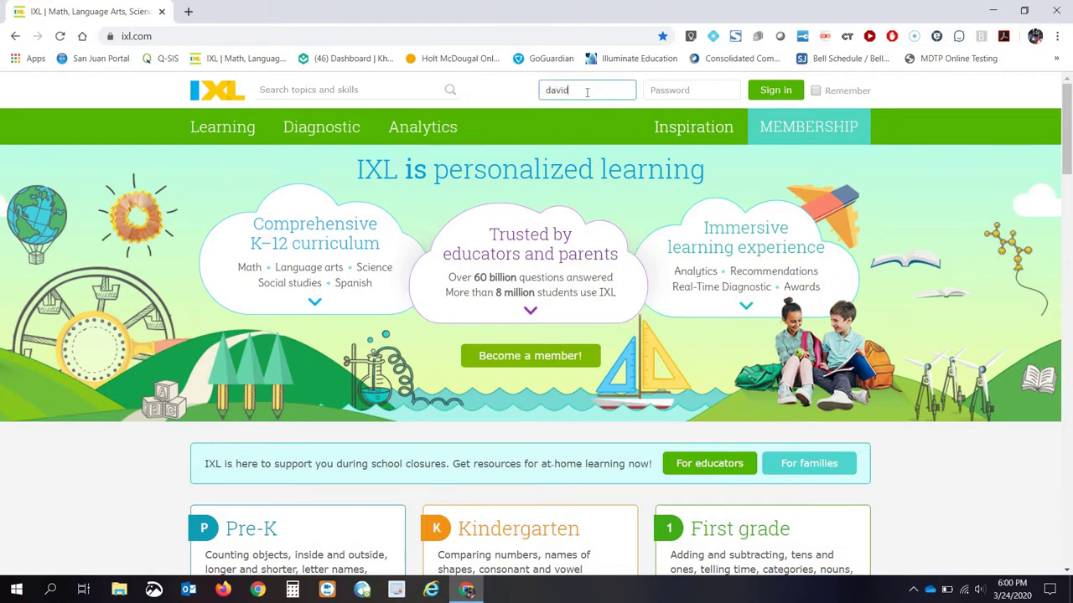
Enter the account password and sign in to the student account.
left_click(662, 94)
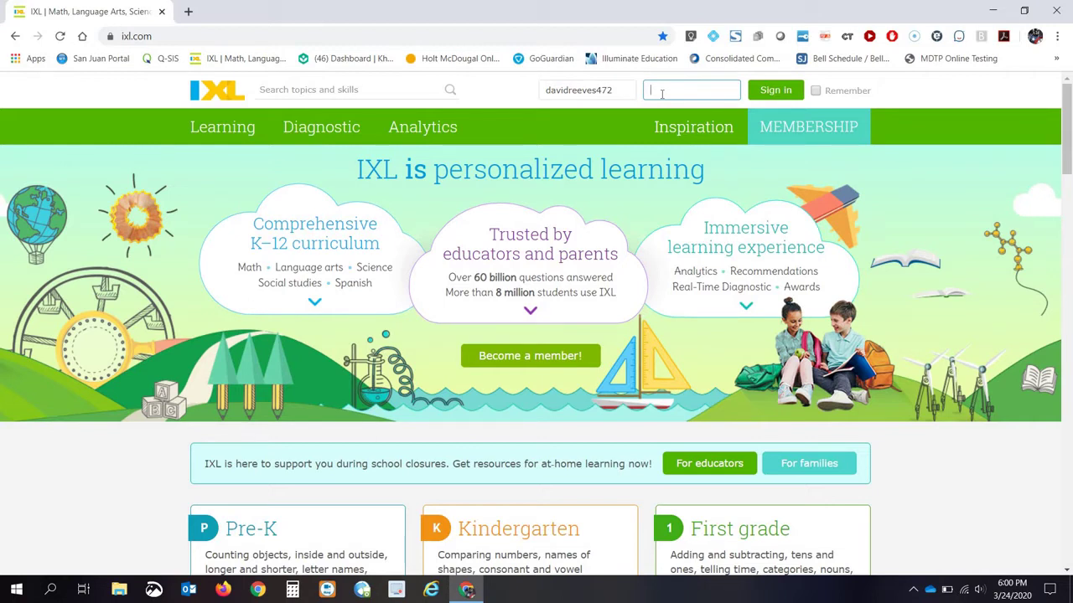
type("••••••••")
left_click(775, 91)
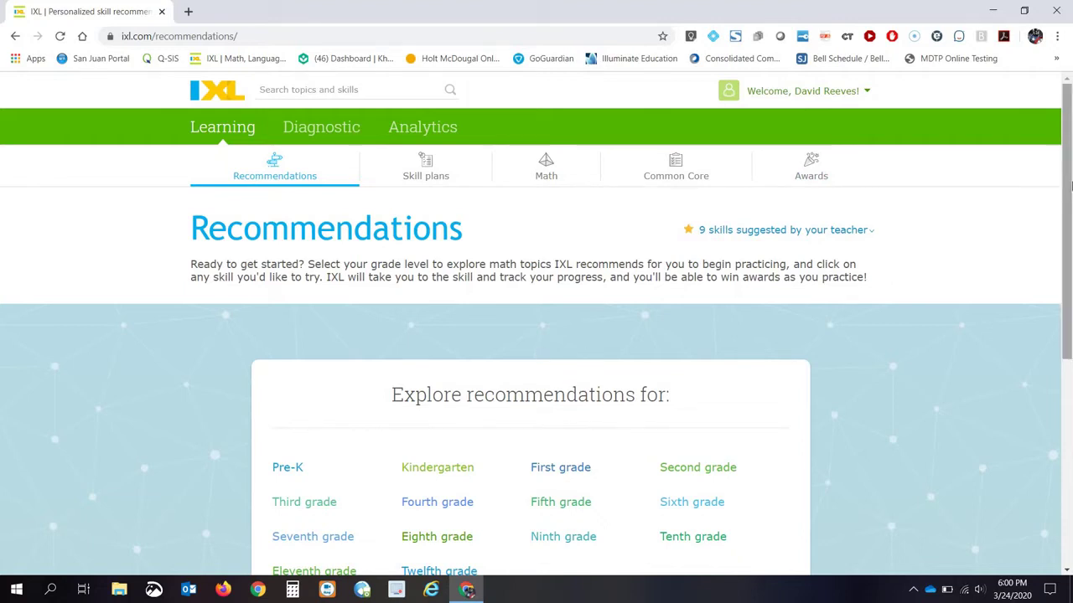
Scroll the Recommendations page to review grade-level links and suggested skills.
scroll(1070, 209, "down", 1)
scroll(1070, 210, "up", 1)
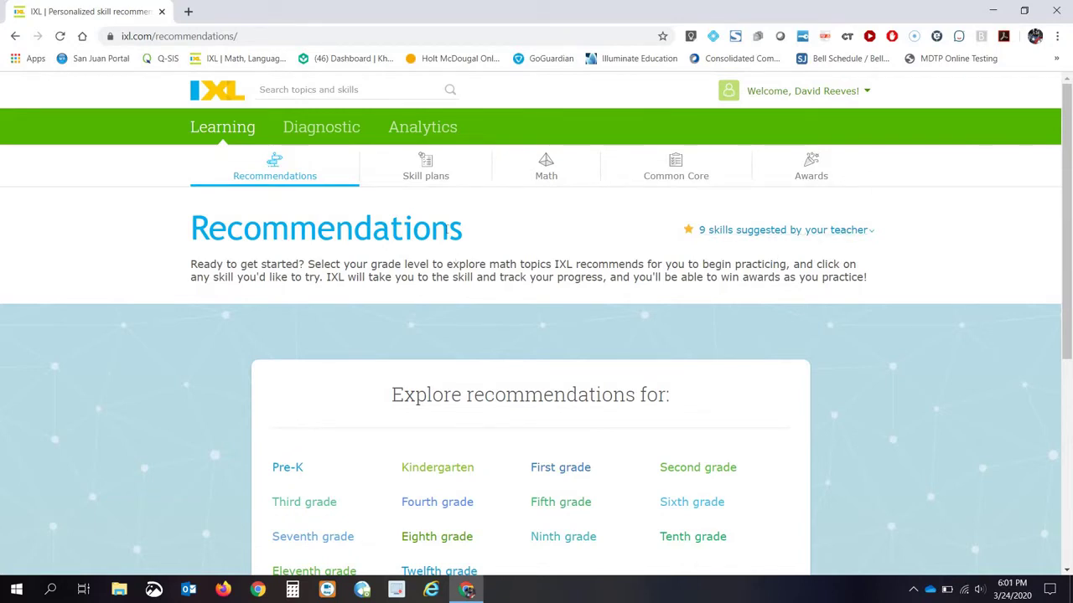
Open the Diagnostic section and step into the arena from its stats page.
left_click(327, 134)
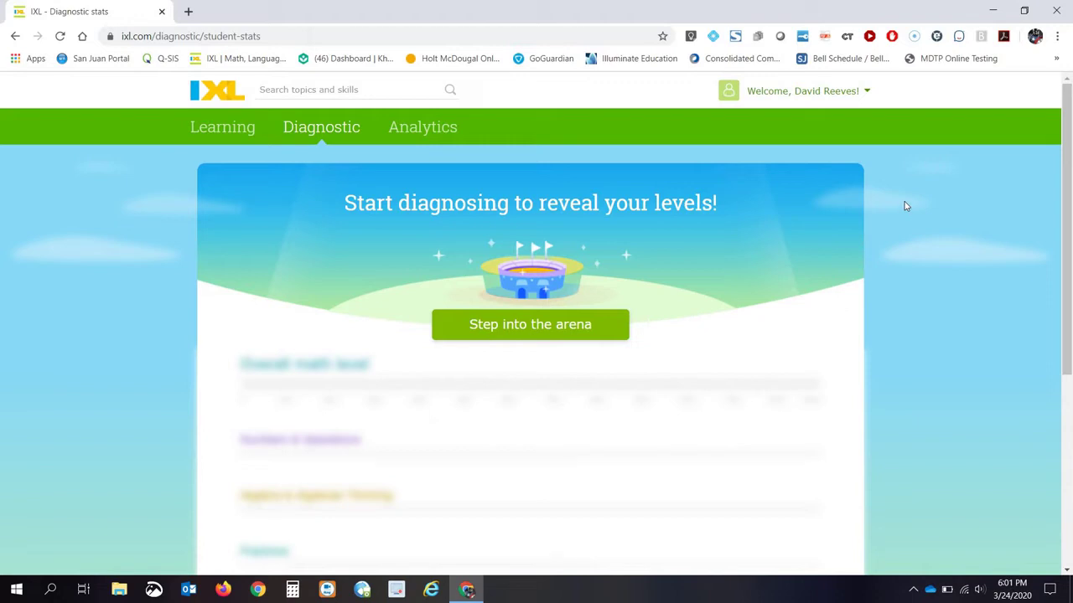
left_click(530, 325)
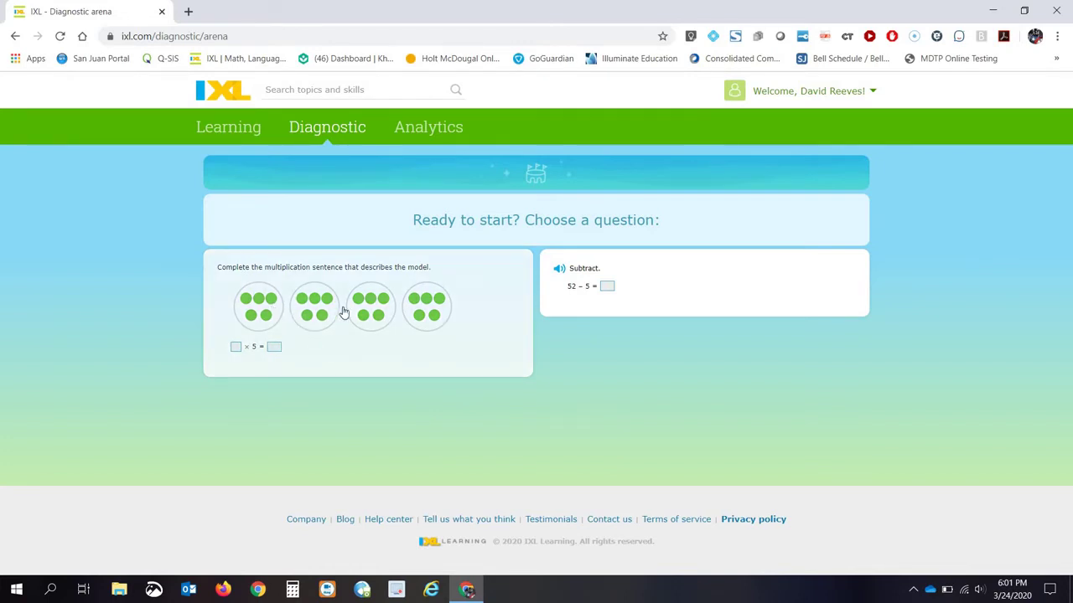
Pick the dot-model multiplication question and submit 4 × 5 = 20.
left_click(237, 348)
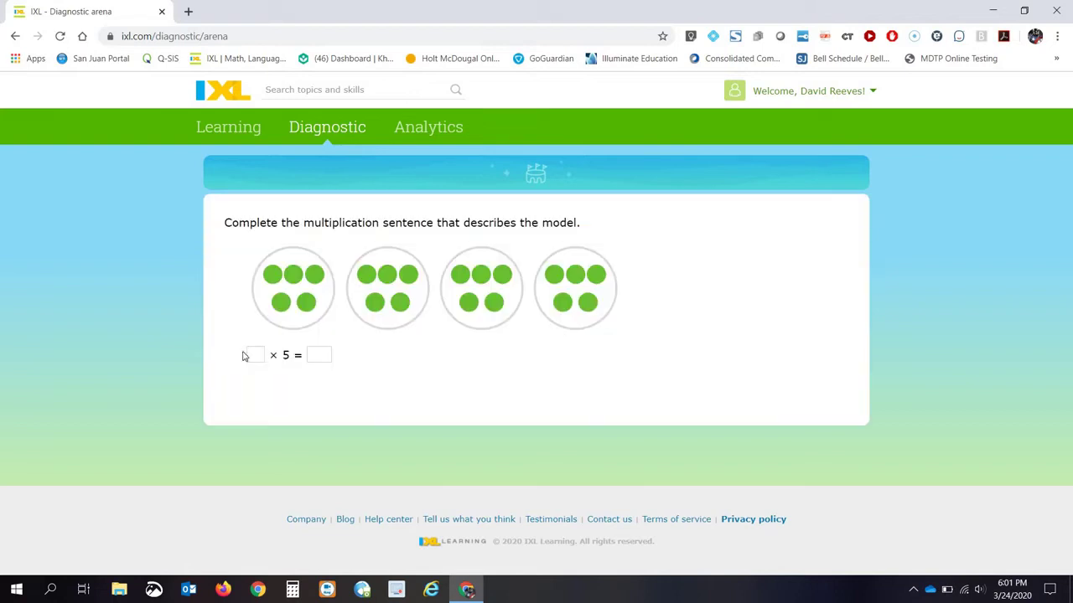
type("4")
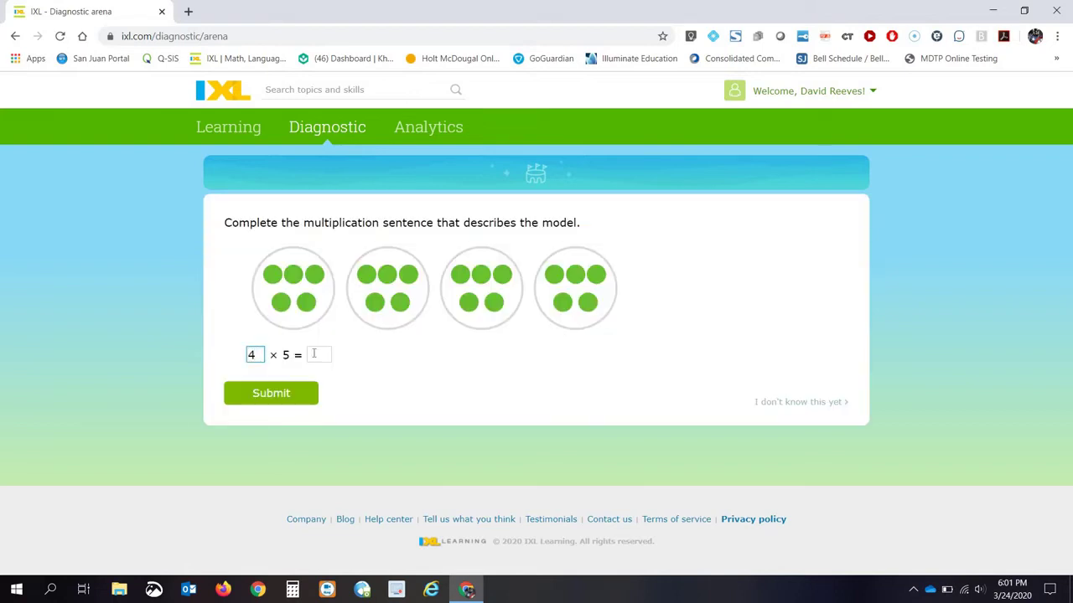
left_click(314, 353)
type("20")
left_click(256, 397)
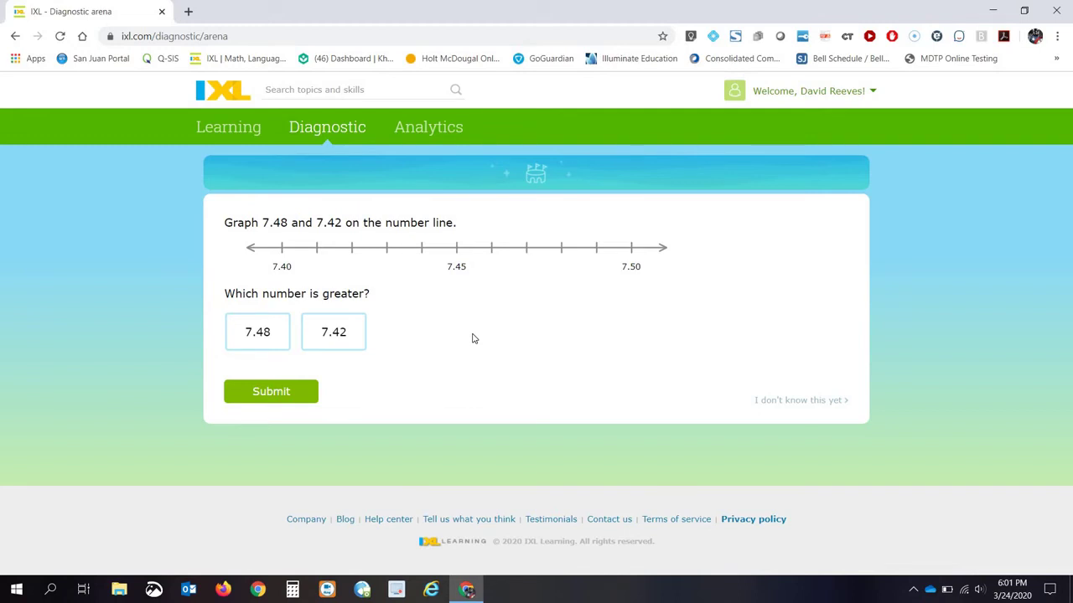
Select 7.48 as the greater number, plot it on the number line, and submit.
left_click(268, 335)
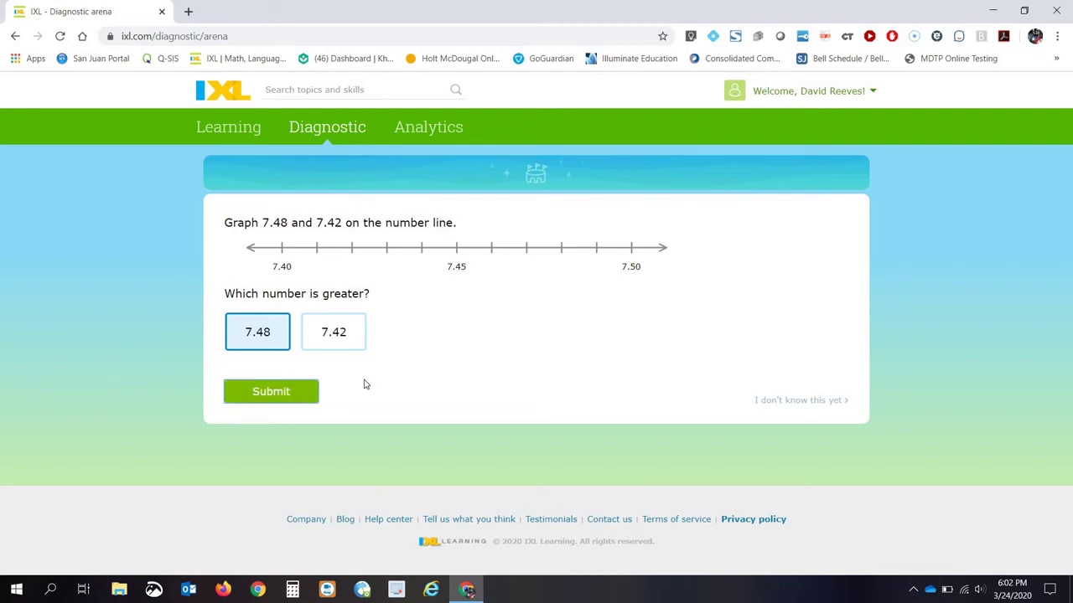
left_click(282, 393)
left_click(566, 252)
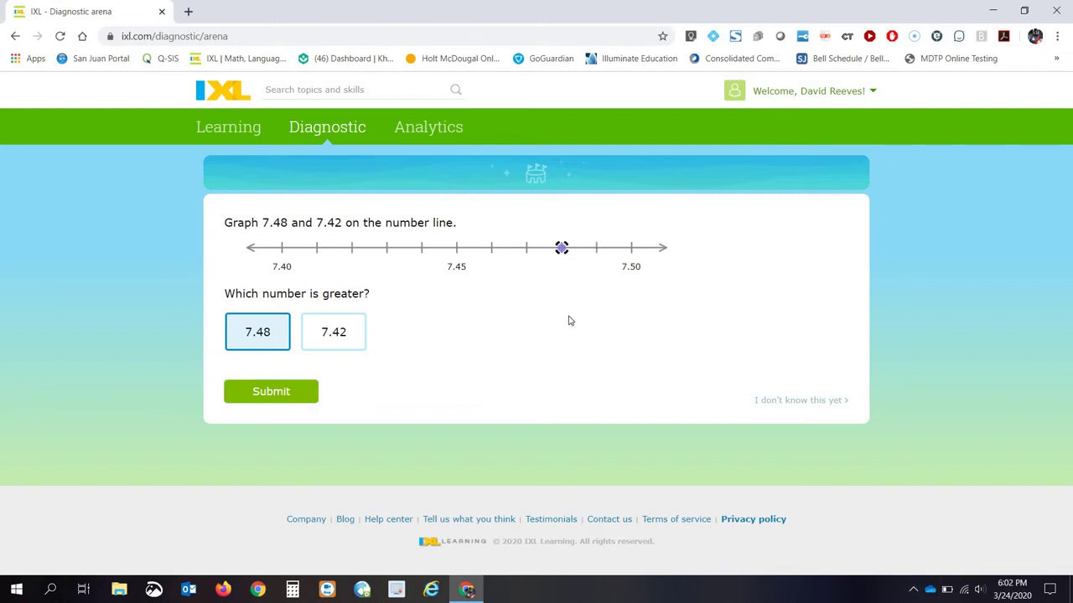
left_click(274, 394)
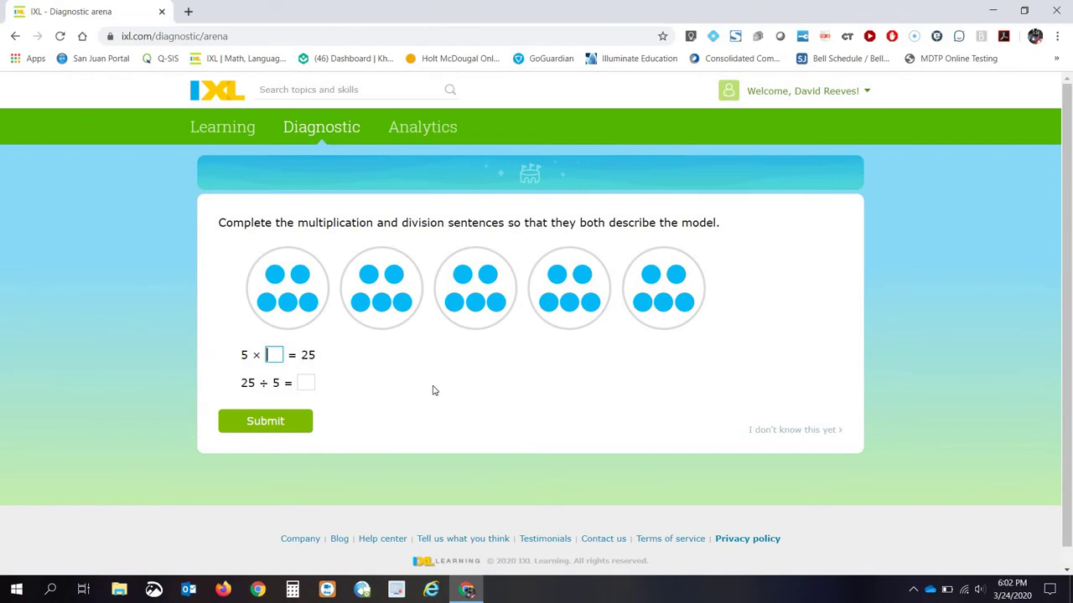
Fill in 5 for both blanks (5 × 5 = 25, 25 ÷ 5 = 5) and submit.
type("5")
left_click(303, 384)
type("5")
left_click(270, 421)
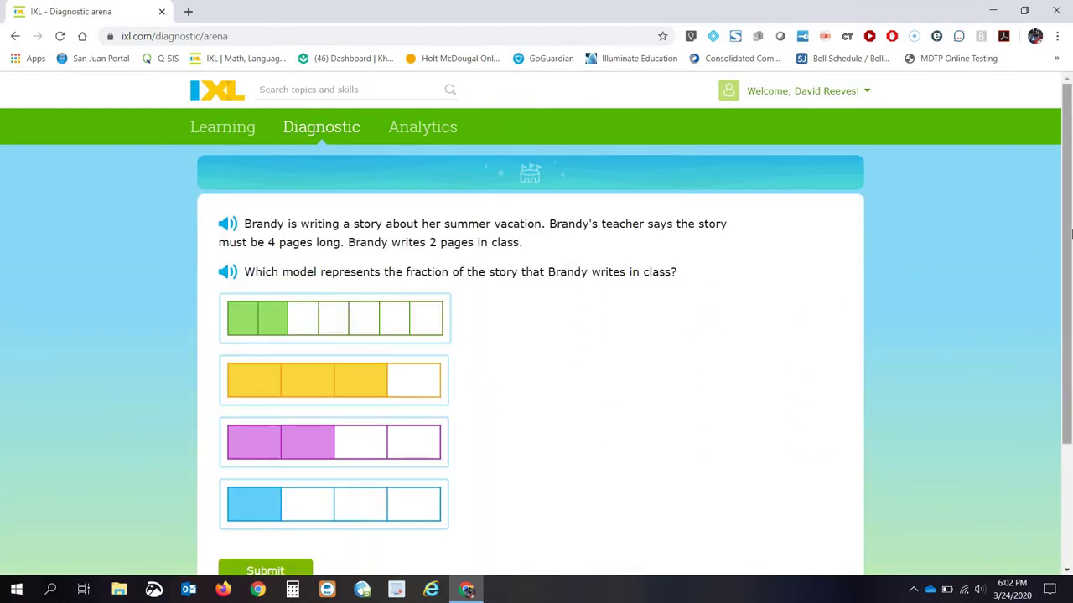
scroll(1070, 303, "down", 1)
scroll(1047, 290, "up", 1)
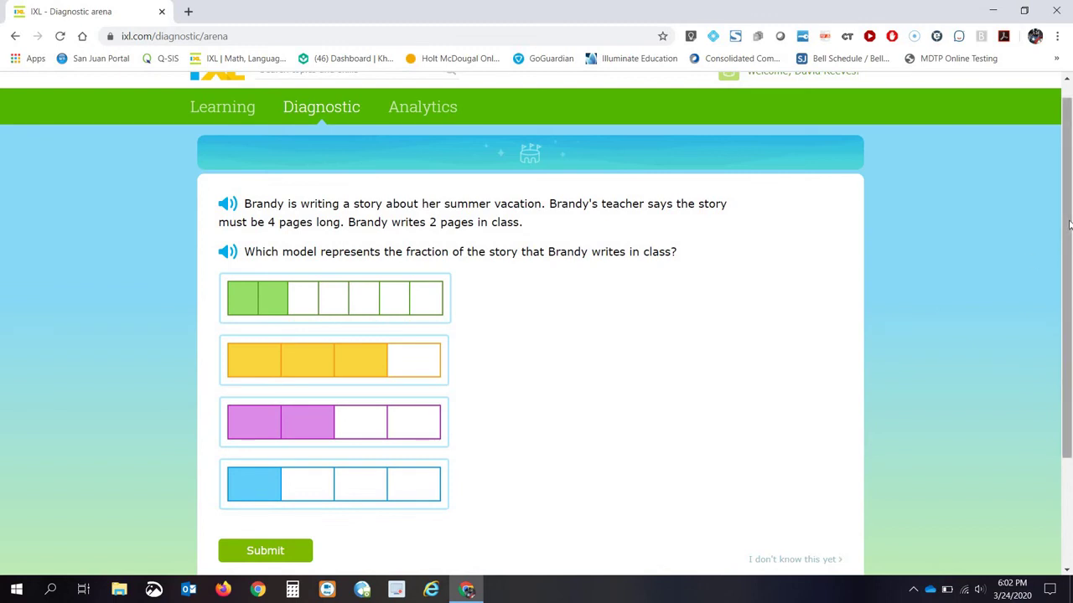
scroll(977, 266, "down", 1)
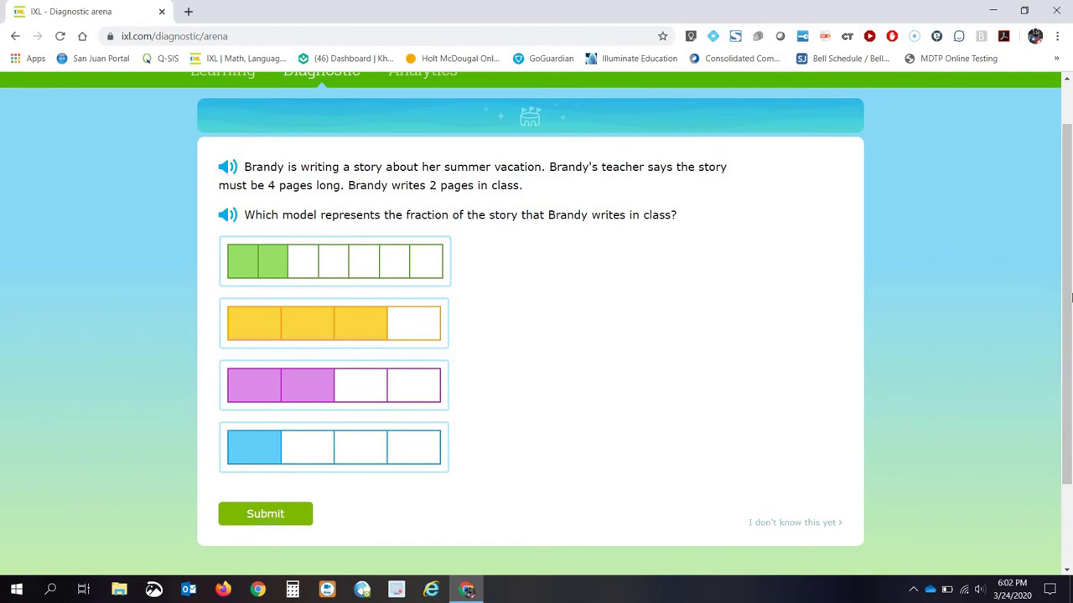
scroll(970, 256, "up", 2)
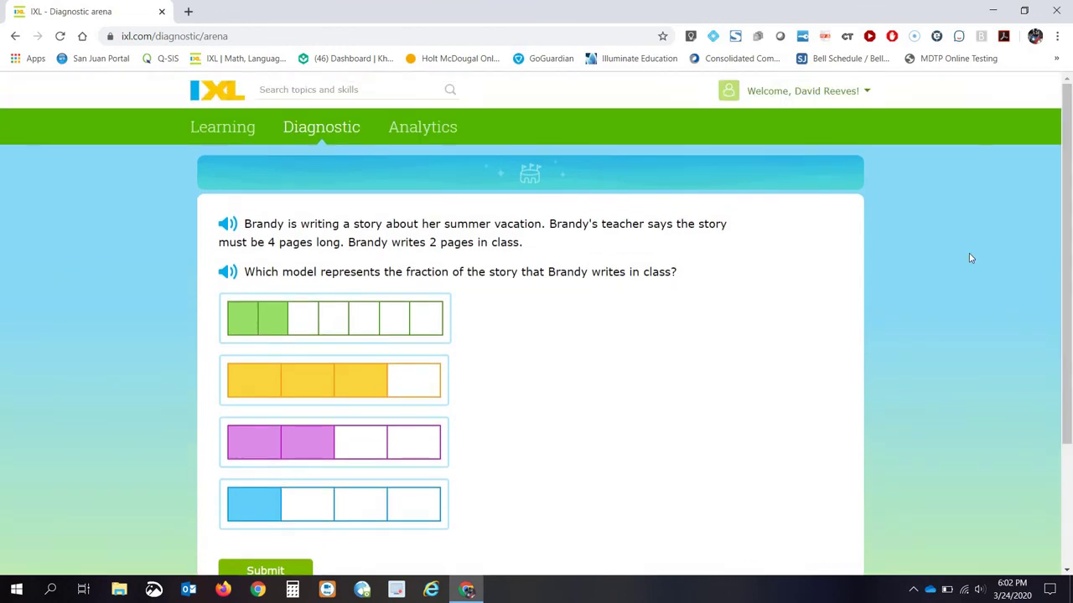